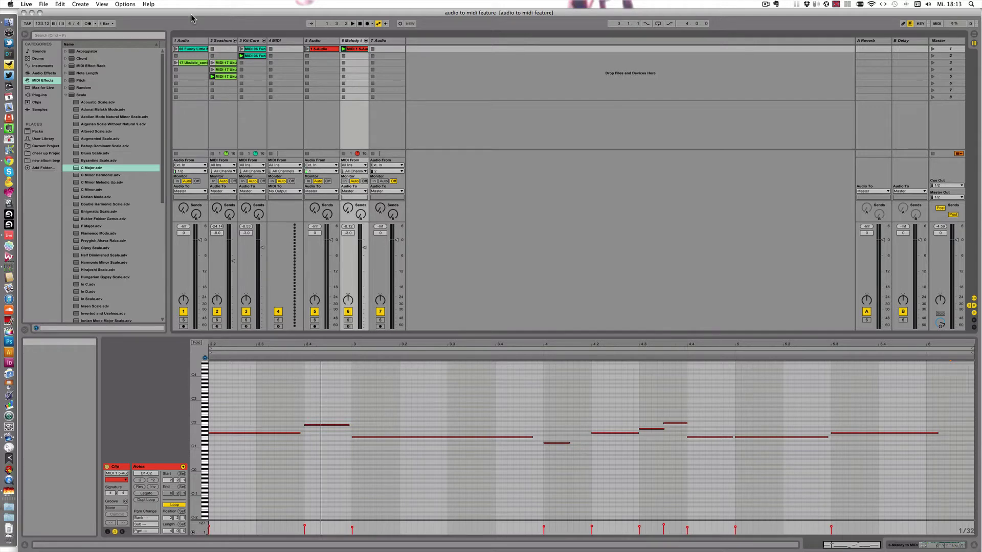
# Start playback to hear the Melody track's converted MIDI clip notes.
pyautogui.press('space')
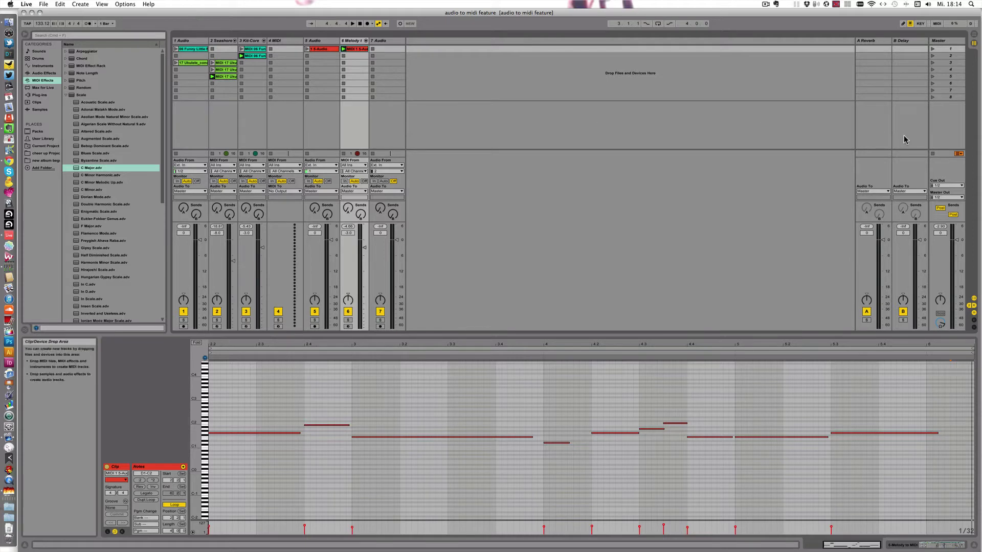
# Stop all clips, then select and audition the '06 Funny Little Man' drum clip before stopping playback.
pyautogui.click(932, 154)
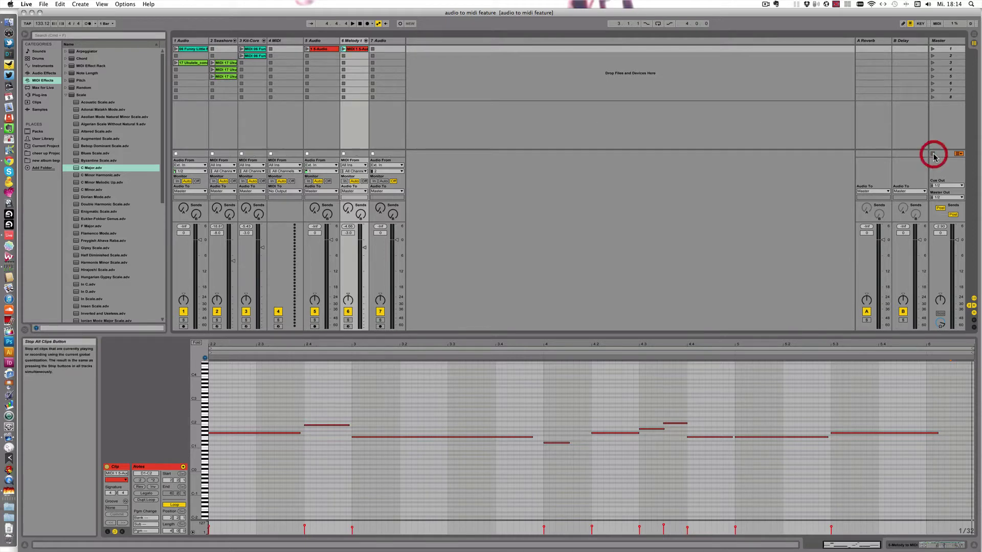
pyautogui.click(183, 49)
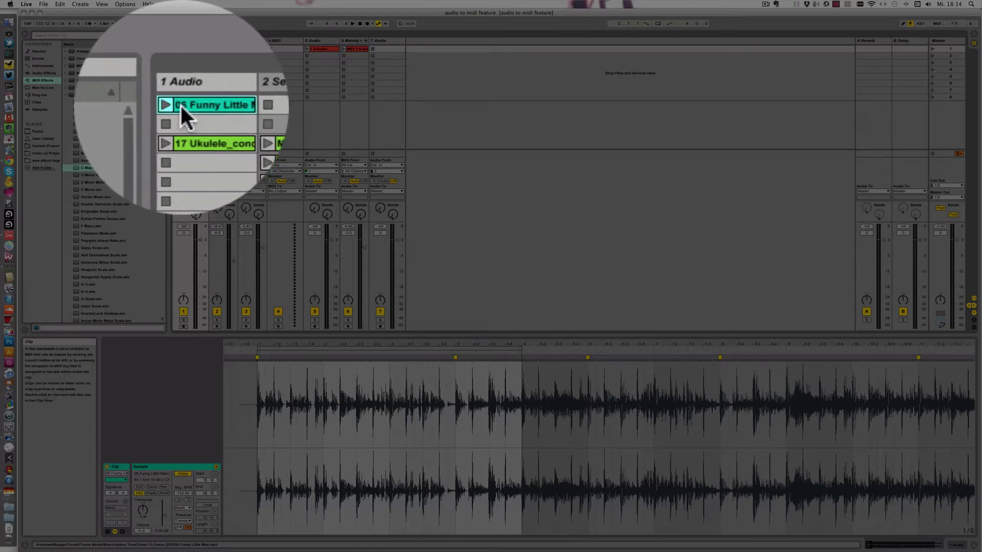
pyautogui.click(186, 110)
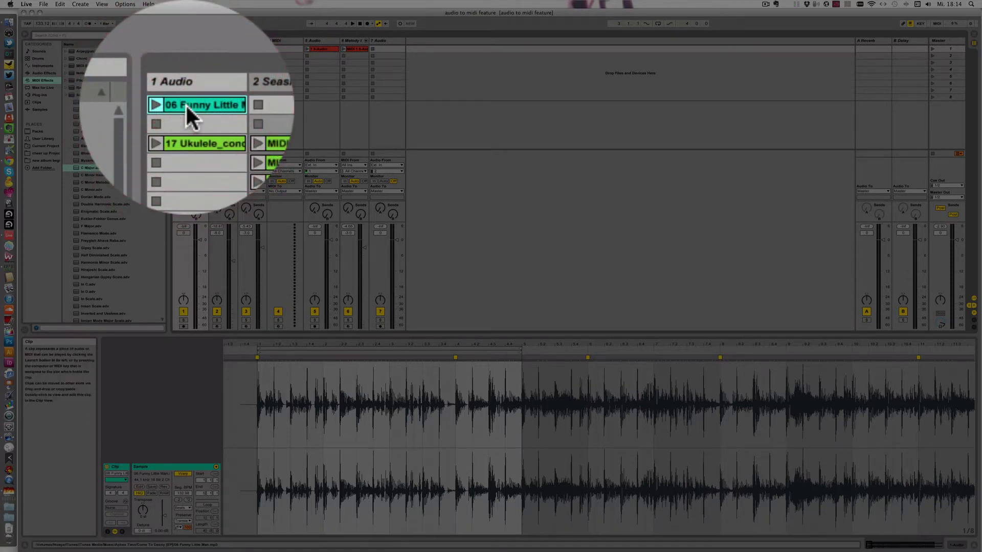
pyautogui.click(176, 48)
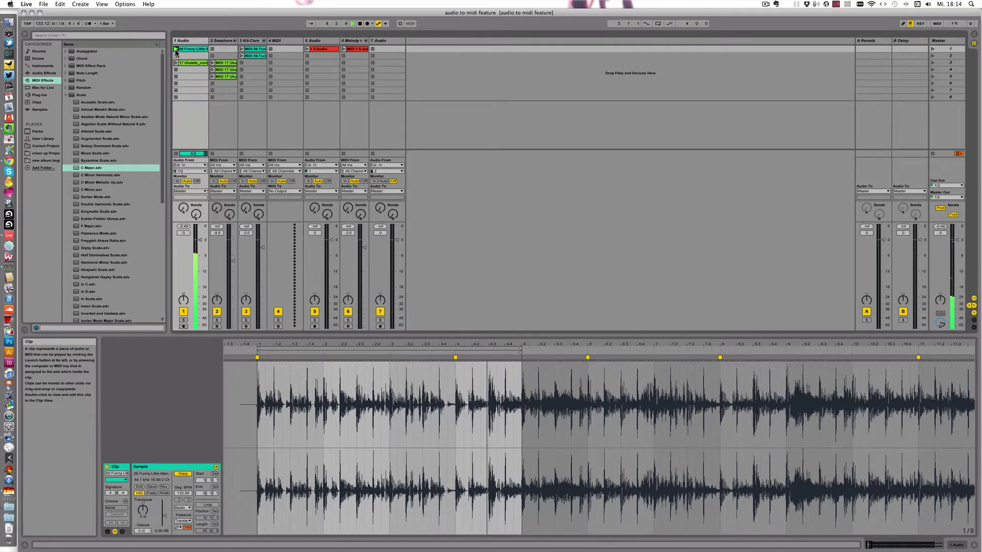
pyautogui.press('space')
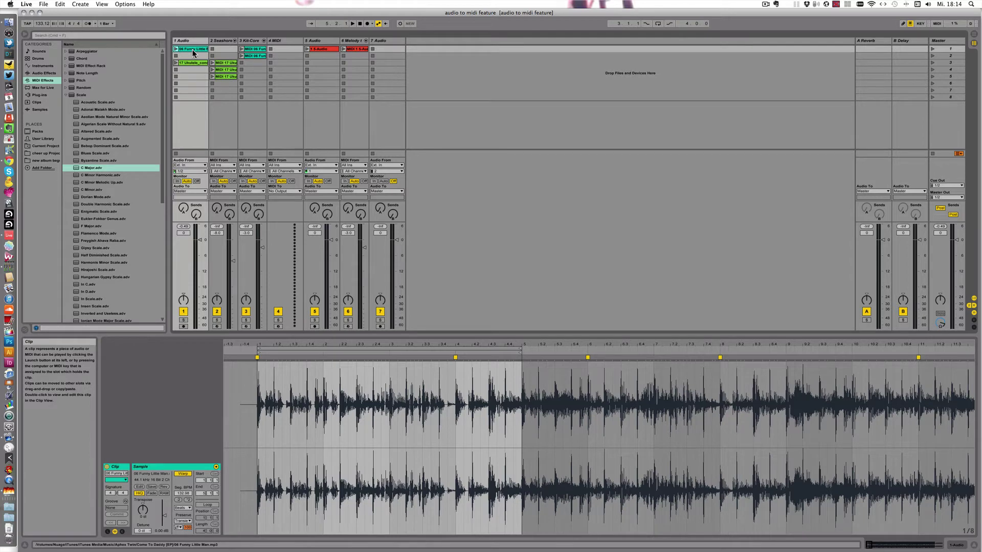
# Convert the '06 Funny Little Man' clip's harmony to a new MIDI track and select that track.
pyautogui.rightClick(190, 49)
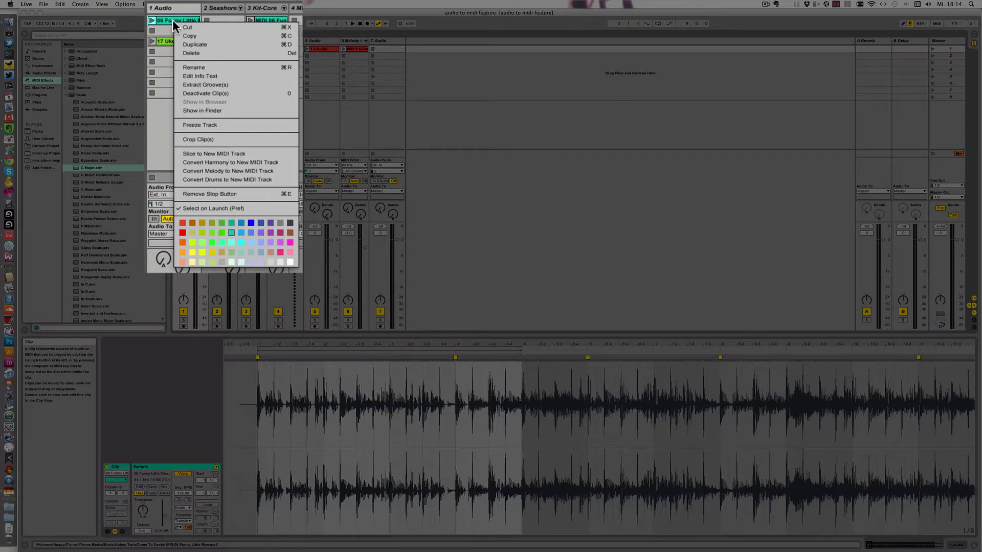
pyautogui.click(200, 162)
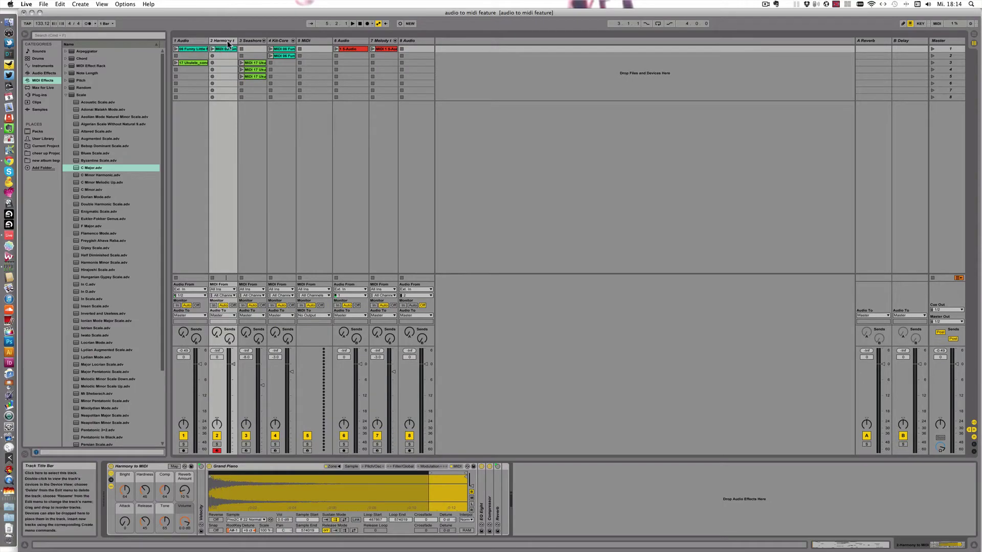
pyautogui.click(227, 41)
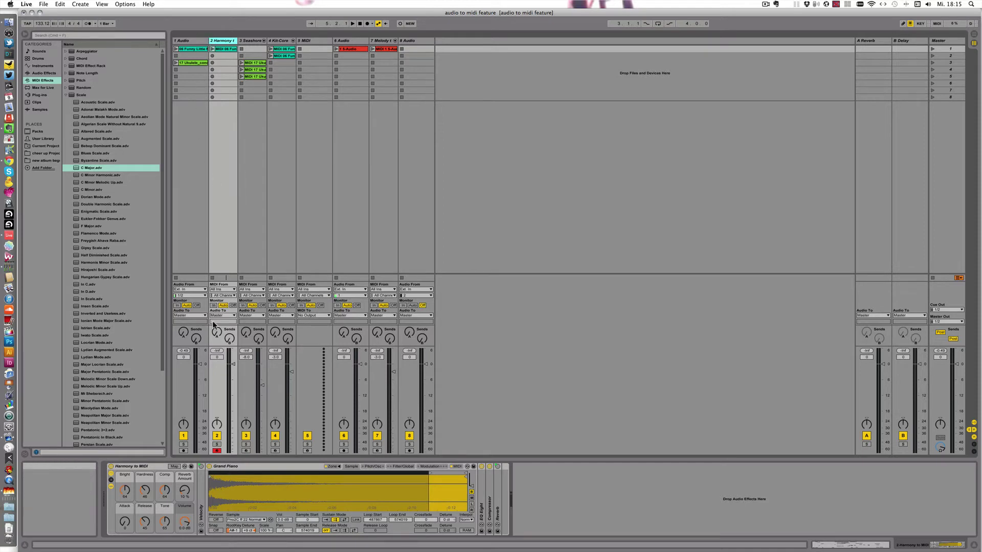
# Disarm the Harmony track, launch its clip, and open its notes with Loop switched on.
pyautogui.click(217, 451)
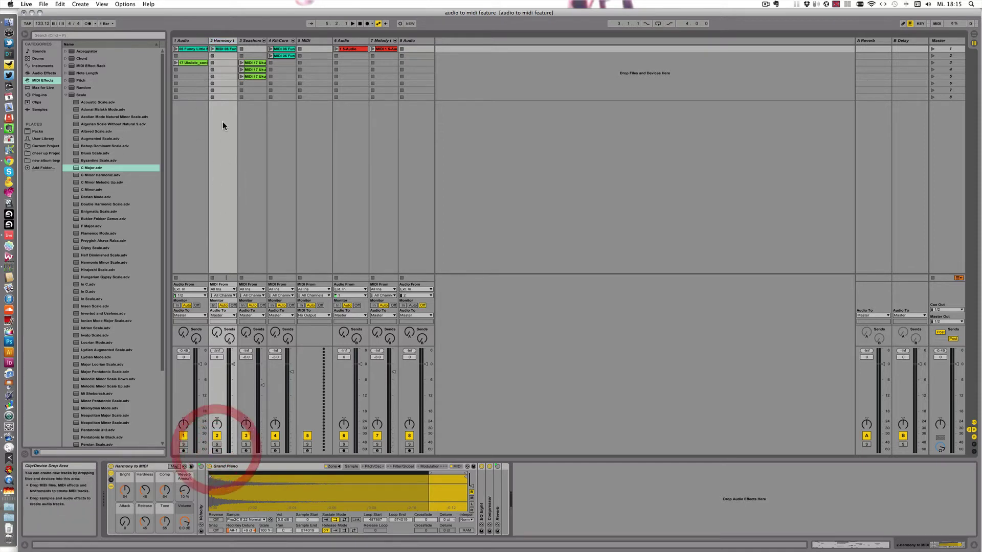
pyautogui.click(212, 49)
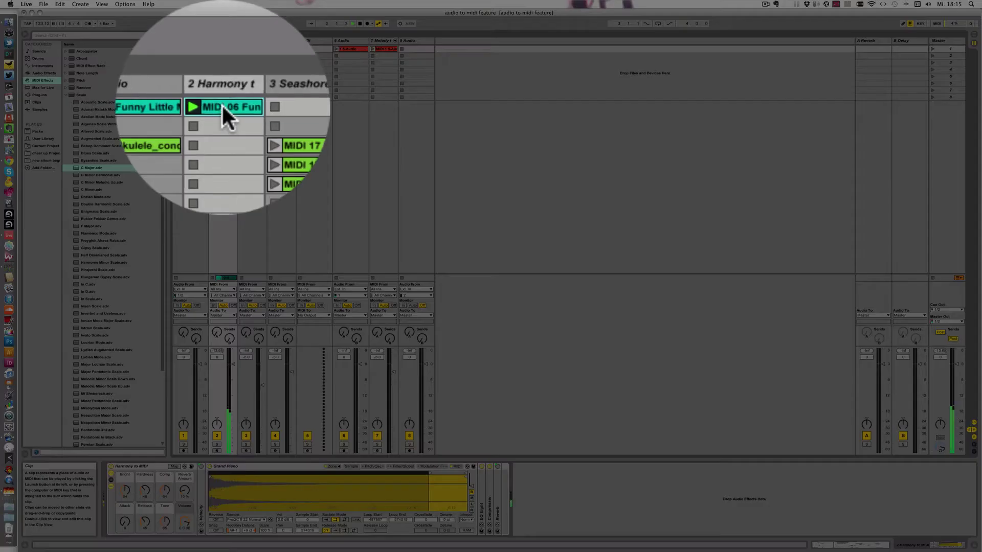
pyautogui.doubleClick(223, 49)
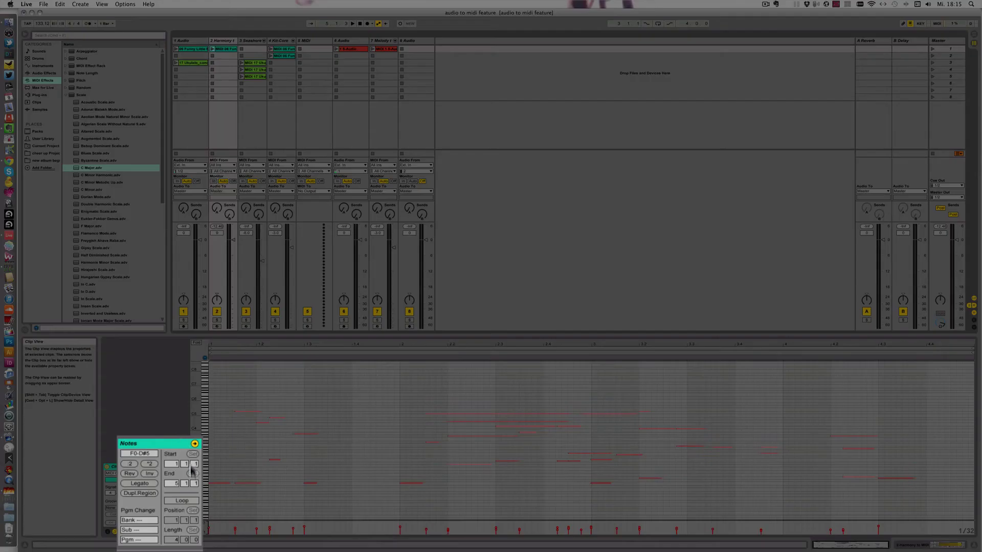
pyautogui.click(182, 501)
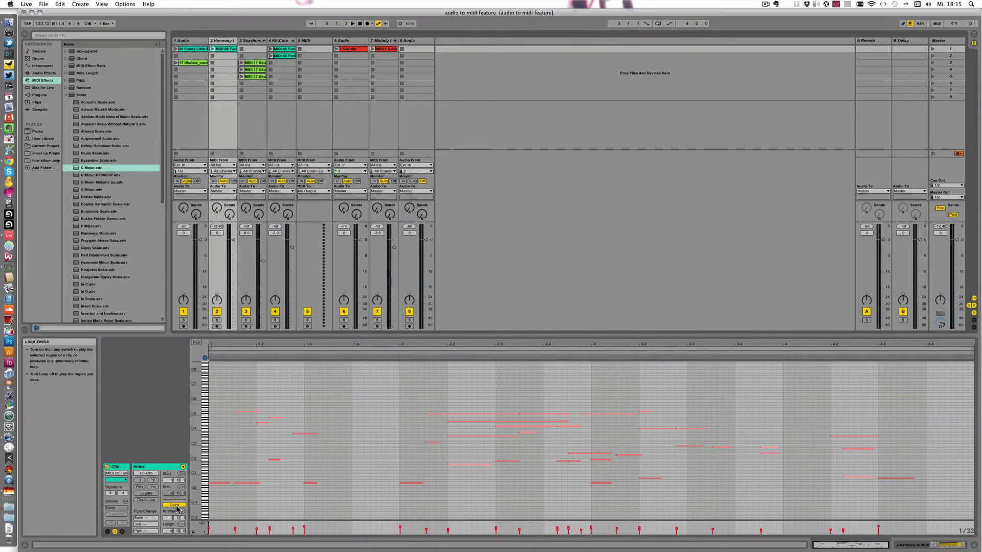
# Delete a block of notes from bar 2, then undo the deletion and deselect.
pyautogui.moveTo(406, 383); pyautogui.dragTo(579, 477)
pyautogui.press('Delete')
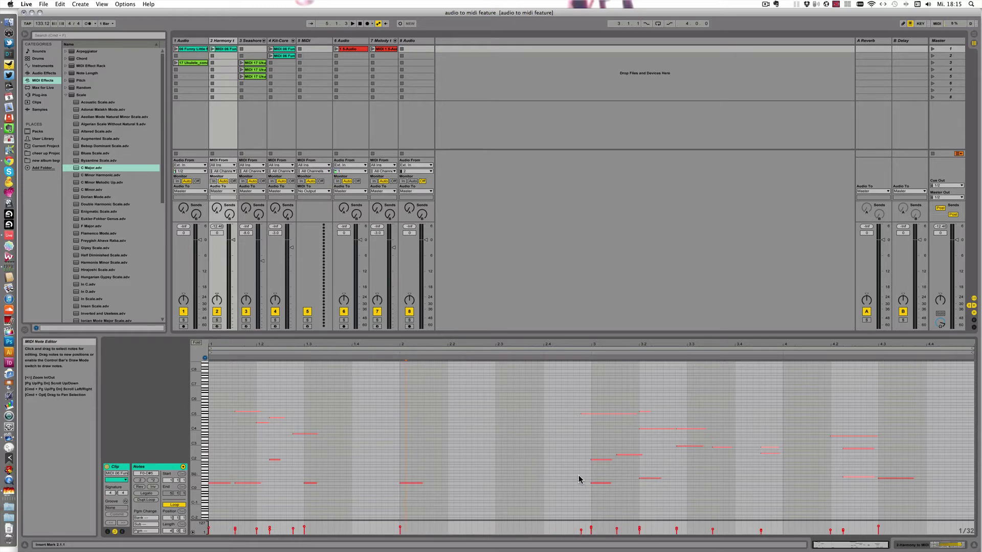
pyautogui.press('super+z')
pyautogui.click(523, 295)
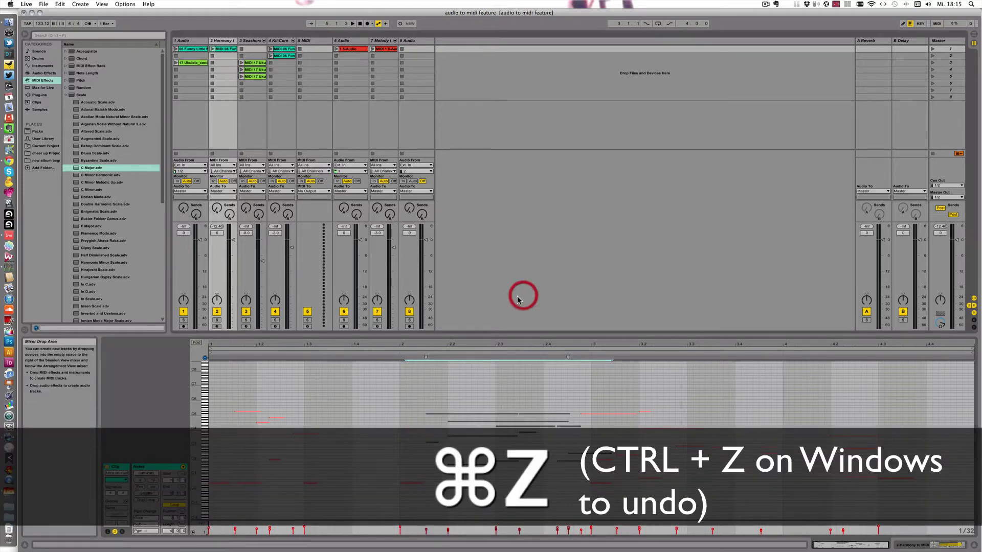
# Load the Vibraphone.adg instrument preset onto the Harmony track and play its clip.
pyautogui.click(217, 41)
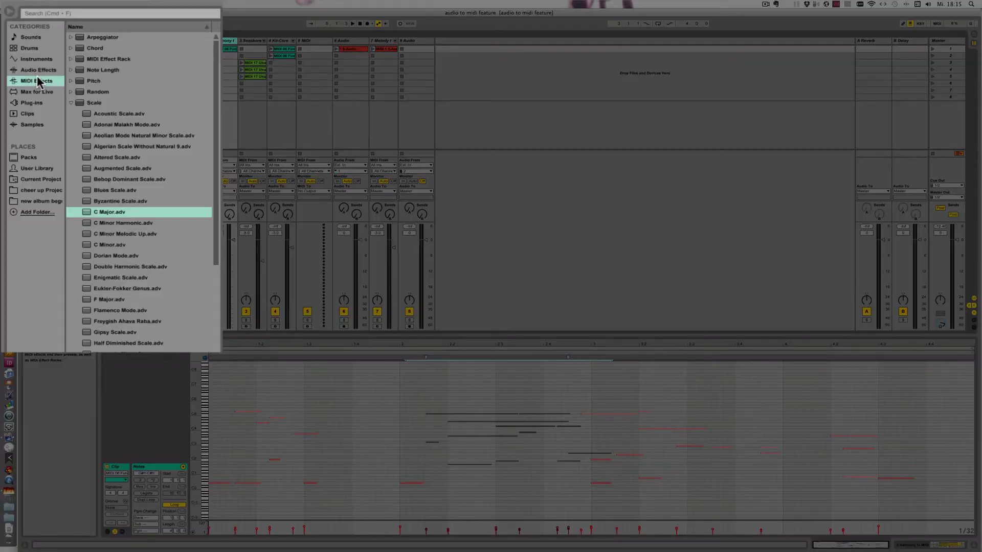
pyautogui.click(36, 59)
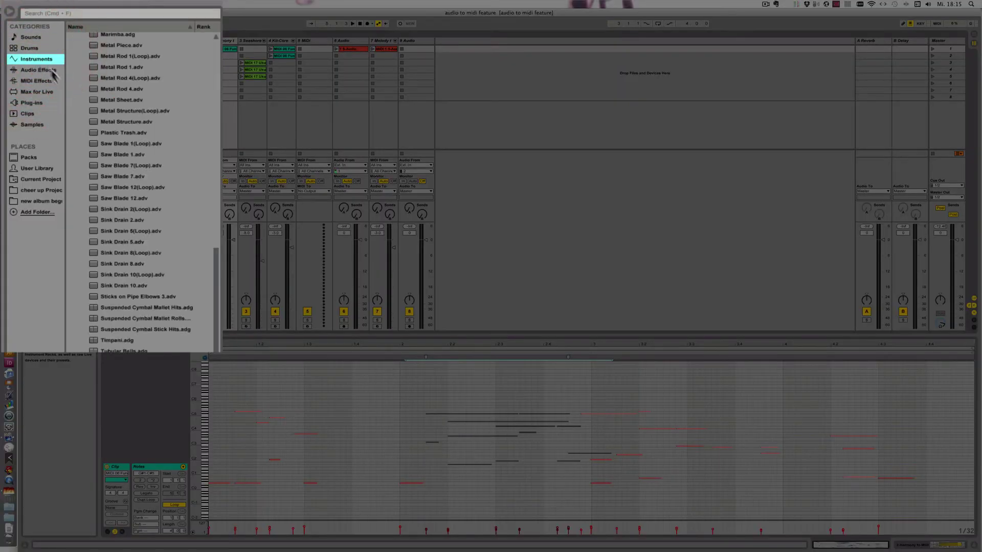
pyautogui.scroll(-4, 103, 225)
pyautogui.click(102, 246)
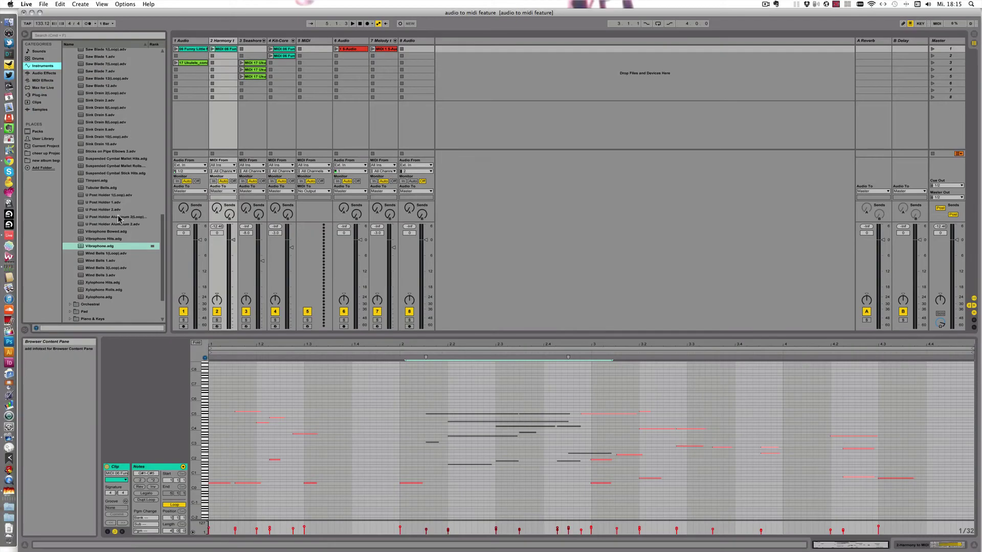
pyautogui.click(95, 247)
pyautogui.click(223, 41)
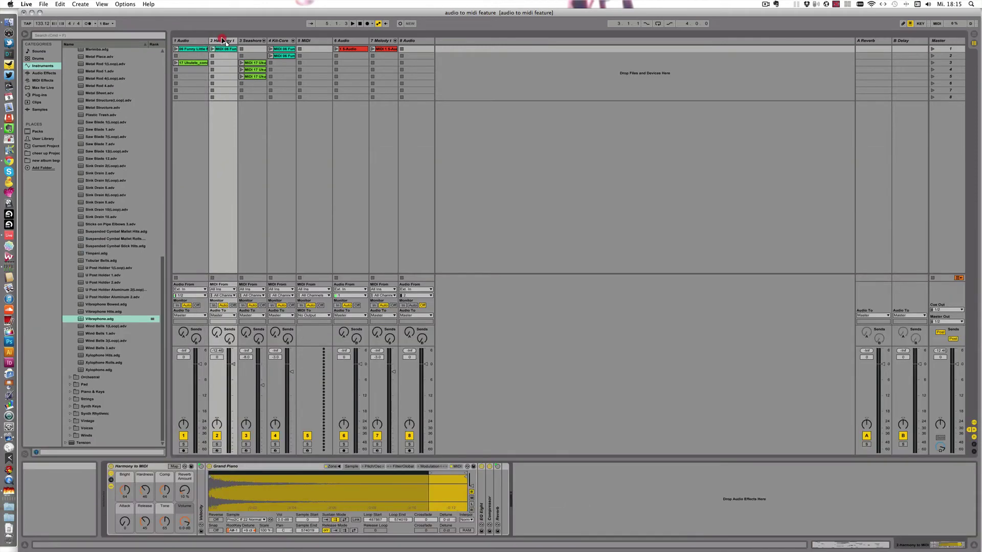
pyautogui.press('Return')
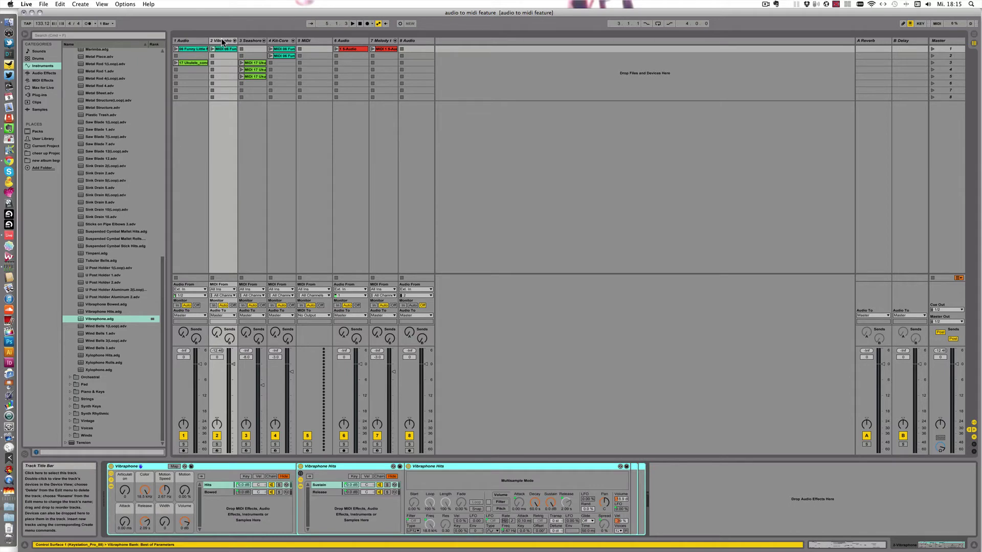
pyautogui.click(212, 49)
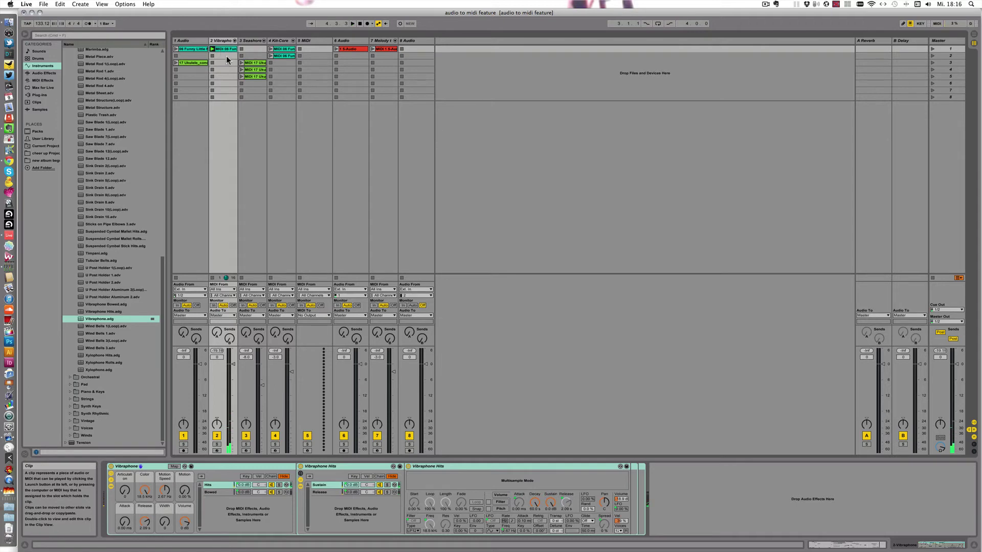
# Launch the Kit-Core, Melody and Seashore clips, and raise the Vibraphone Volume to 1.907 dB.
pyautogui.click(270, 55)
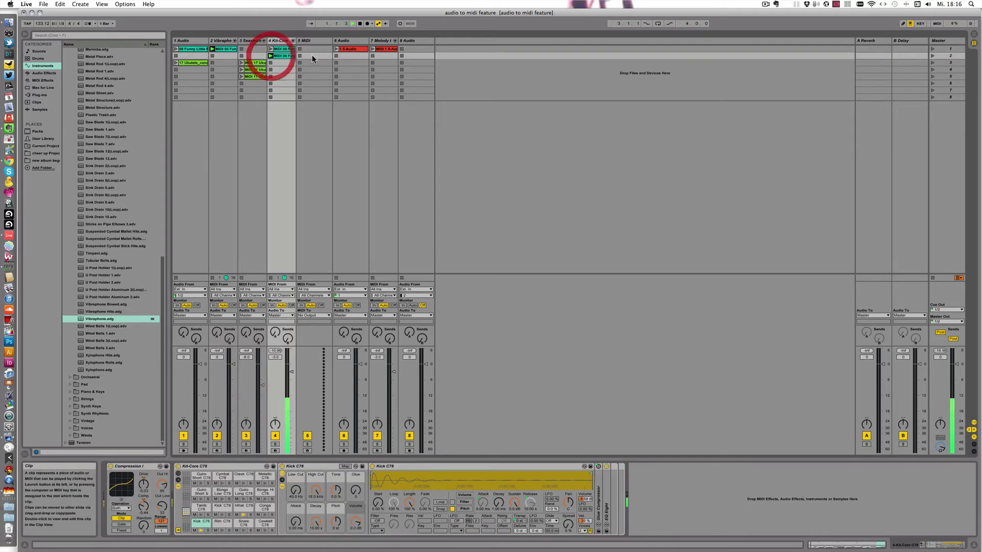
pyautogui.click(373, 49)
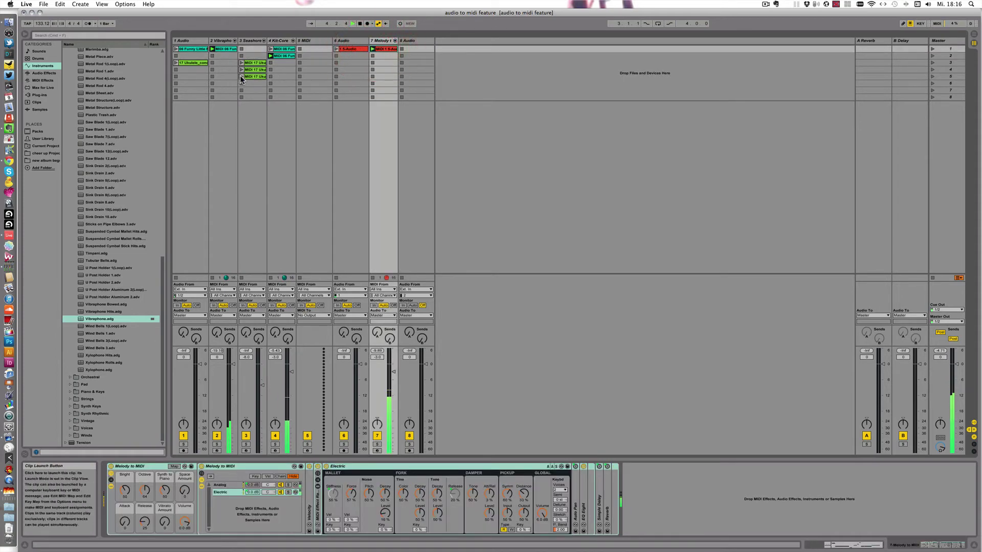
pyautogui.click(240, 76)
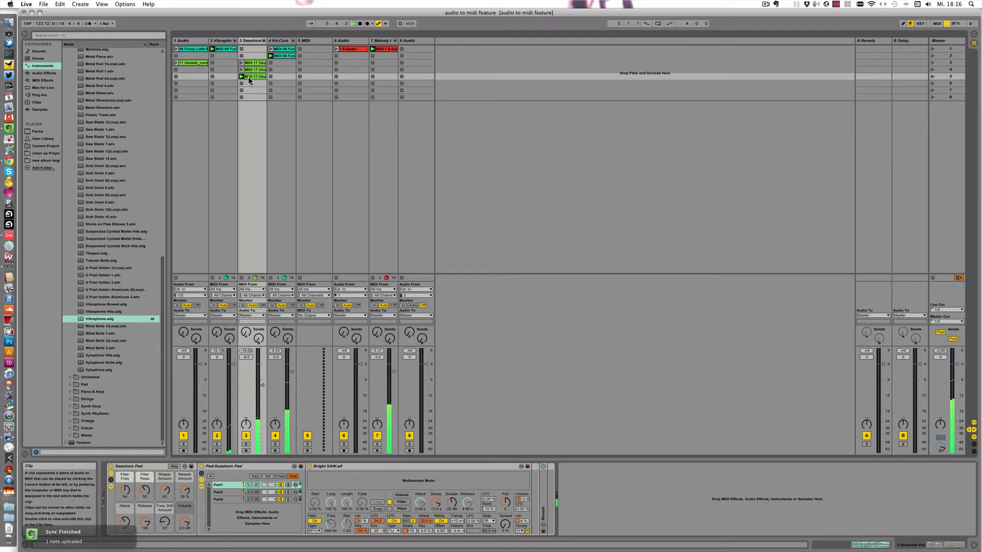
pyautogui.click(226, 48)
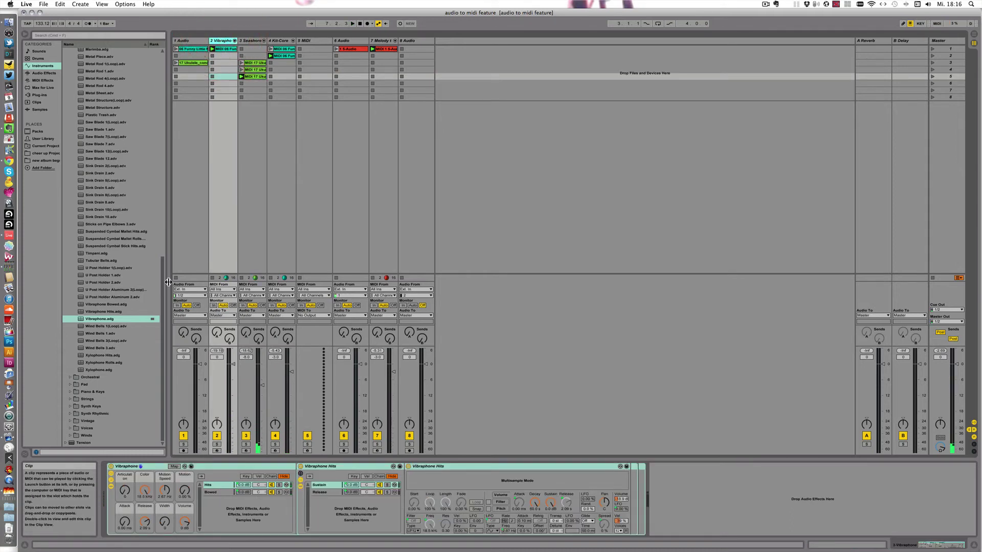
pyautogui.moveTo(185, 521); pyautogui.dragTo(185, 514)
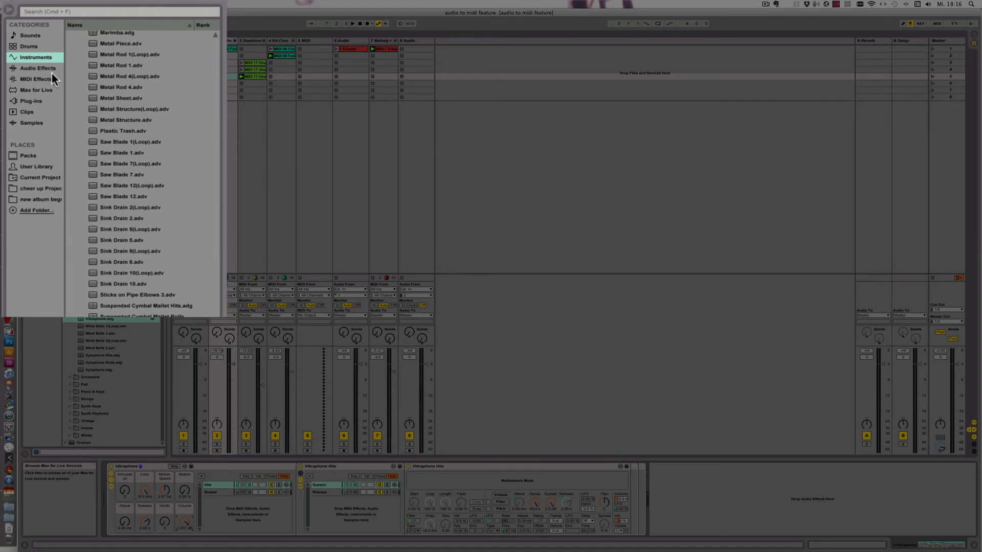
# List the MIDI Effects Scale presets, fold the Melody clip's notes, and drag C Major.adv onto the Vibraphone track.
pyautogui.click(39, 78)
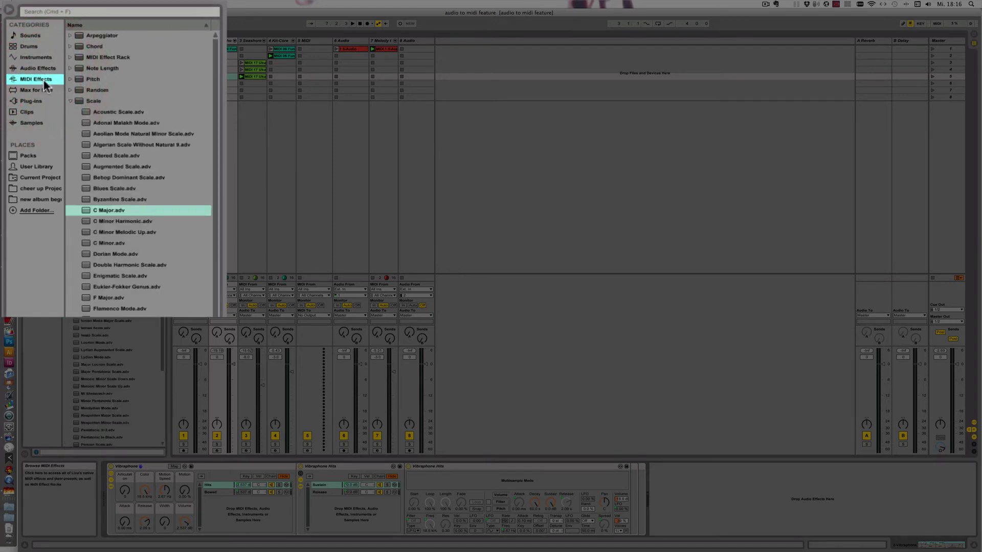
pyautogui.click(76, 100)
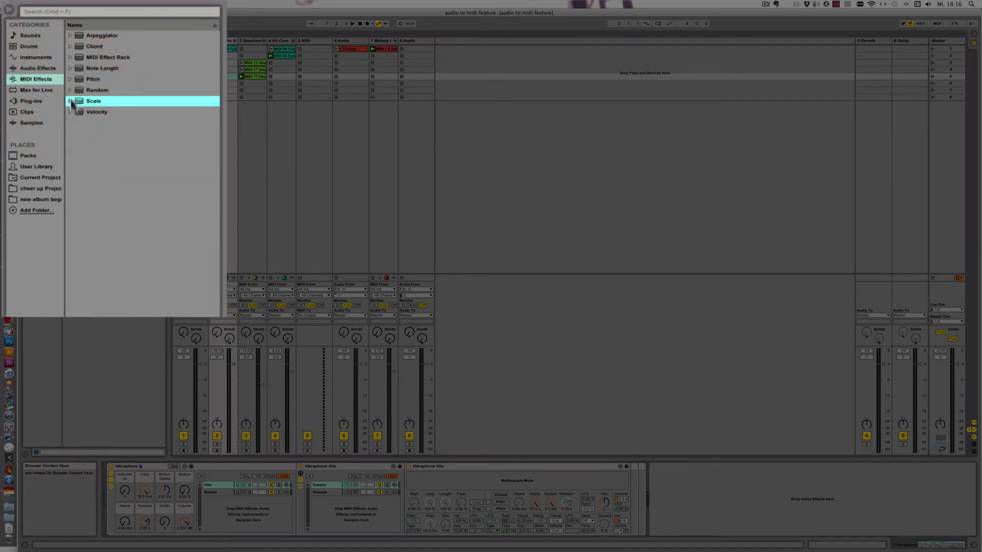
pyautogui.click(71, 101)
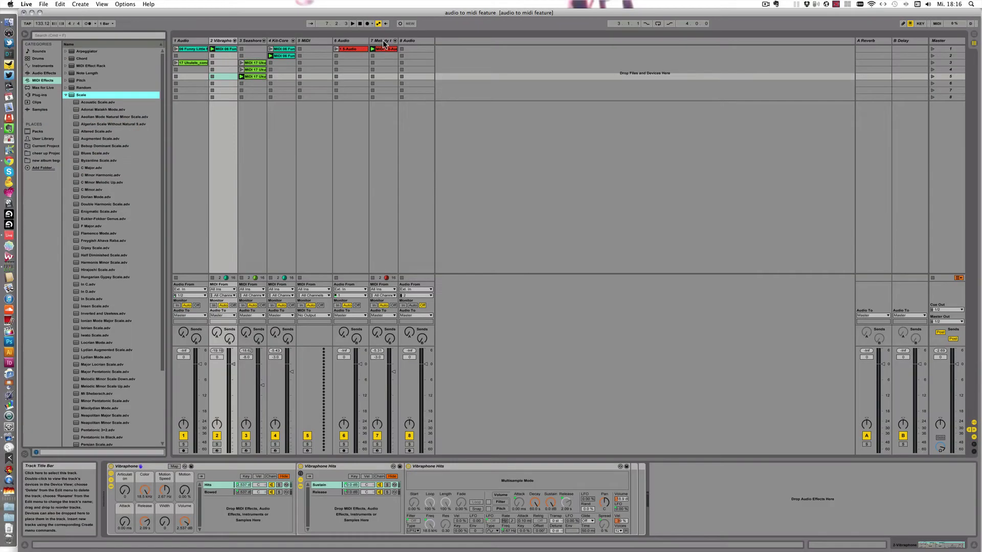
pyautogui.click(385, 49)
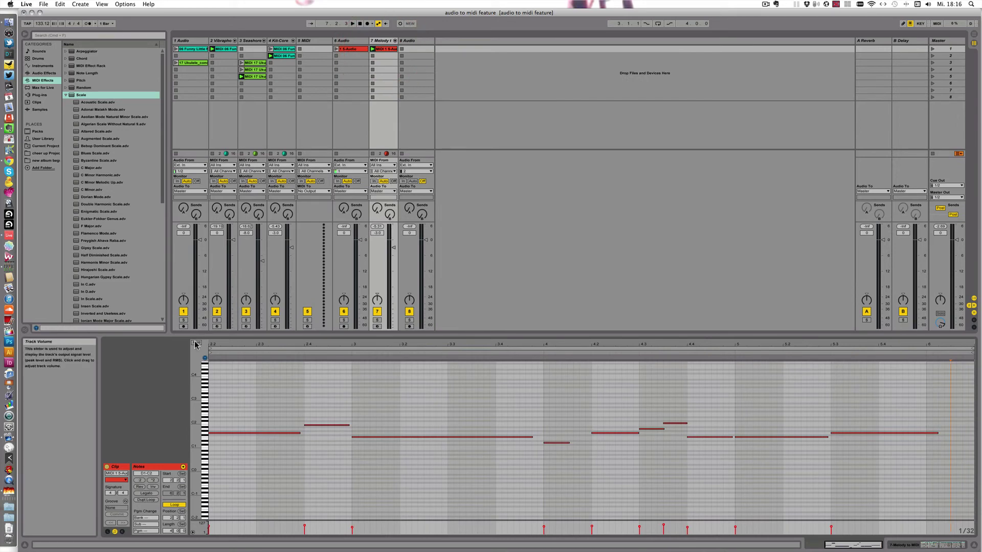
pyautogui.click(197, 343)
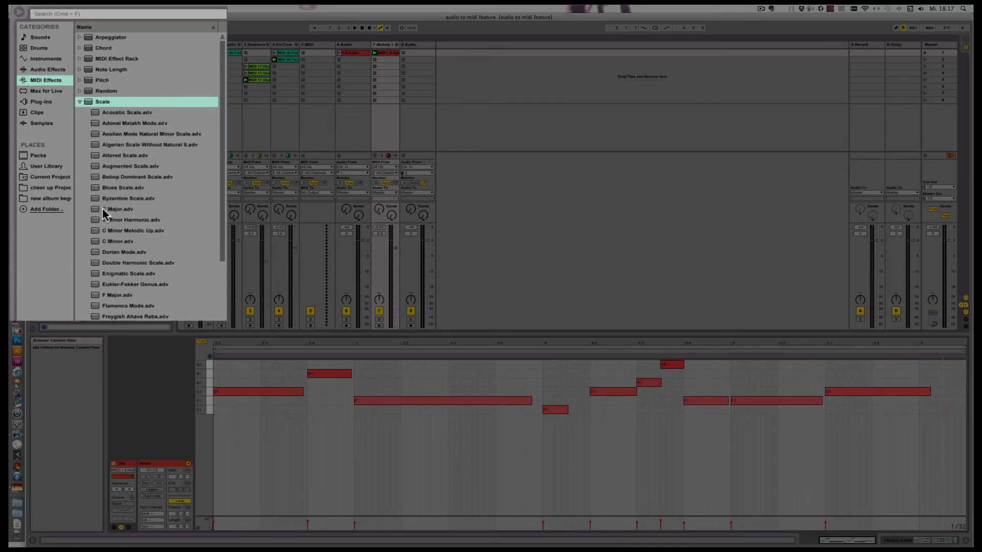
pyautogui.moveTo(103, 208); pyautogui.dragTo(225, 47)
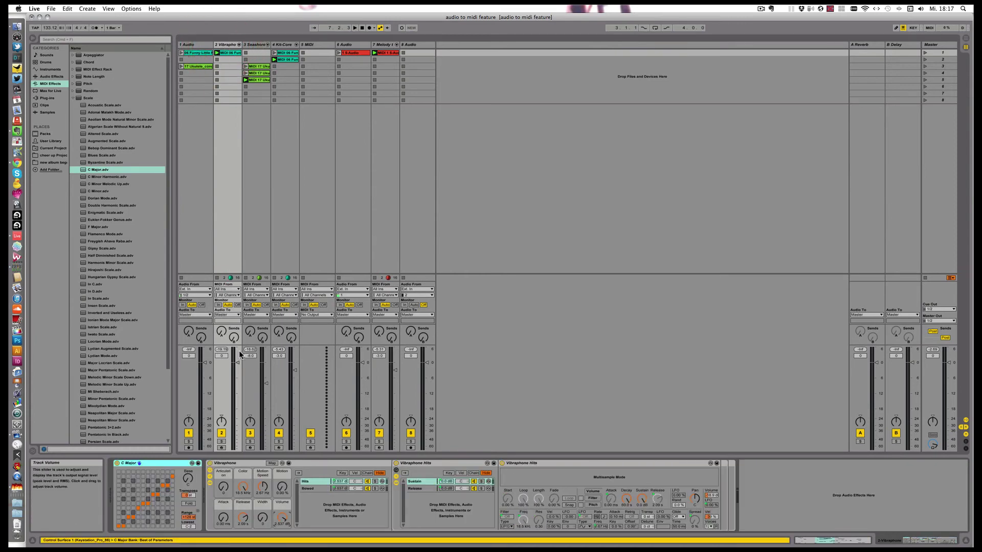
# Play the set and delete the four-note cluster spanning bar 2 of the Vibraphone clip.
pyautogui.press('space')
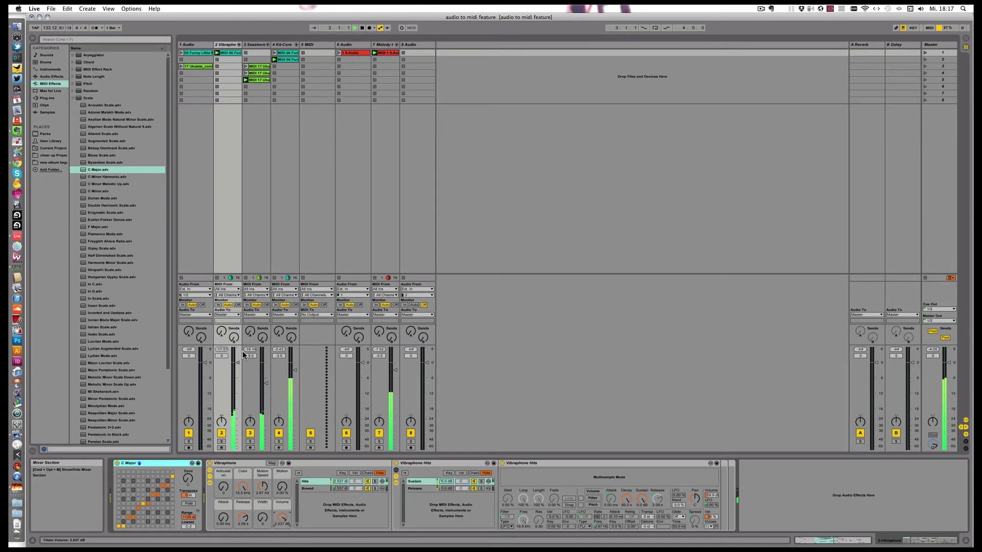
pyautogui.doubleClick(223, 55)
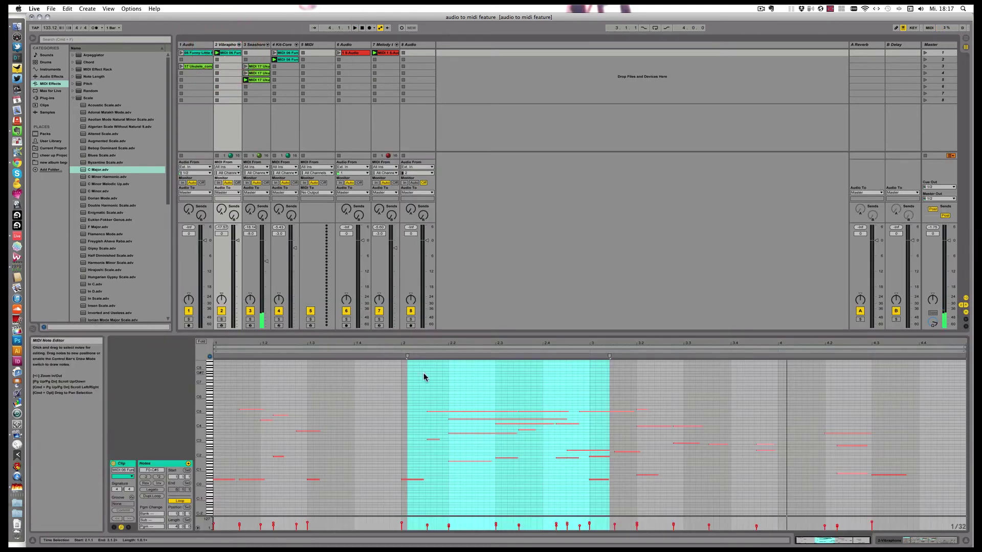
pyautogui.moveTo(424, 374); pyautogui.dragTo(583, 467)
pyautogui.press('Delete')
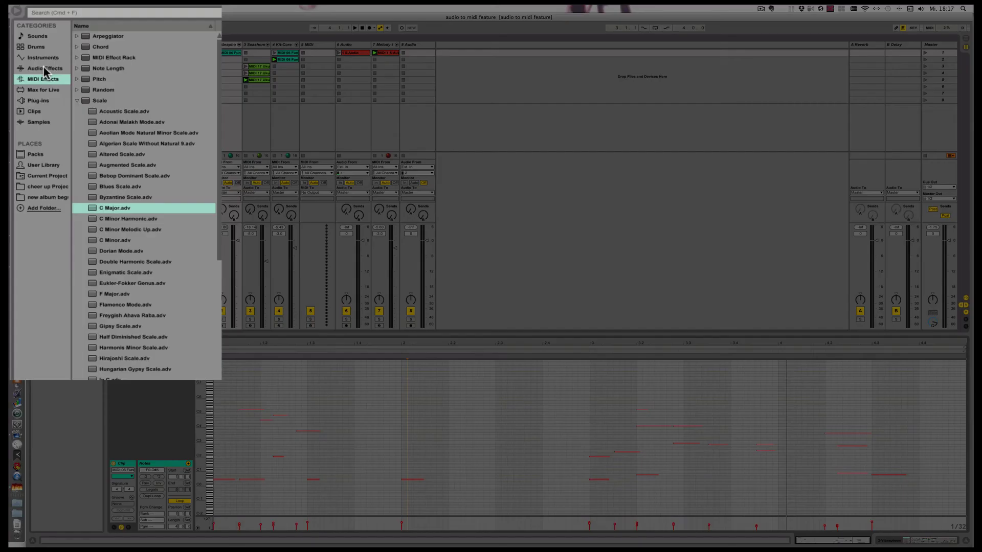
# Load the Pong.adv Ping Pong Delay preset onto the Vibraphone track with Feedback at 36 %.
pyautogui.click(45, 69)
pyautogui.scroll(-2, 88, 249)
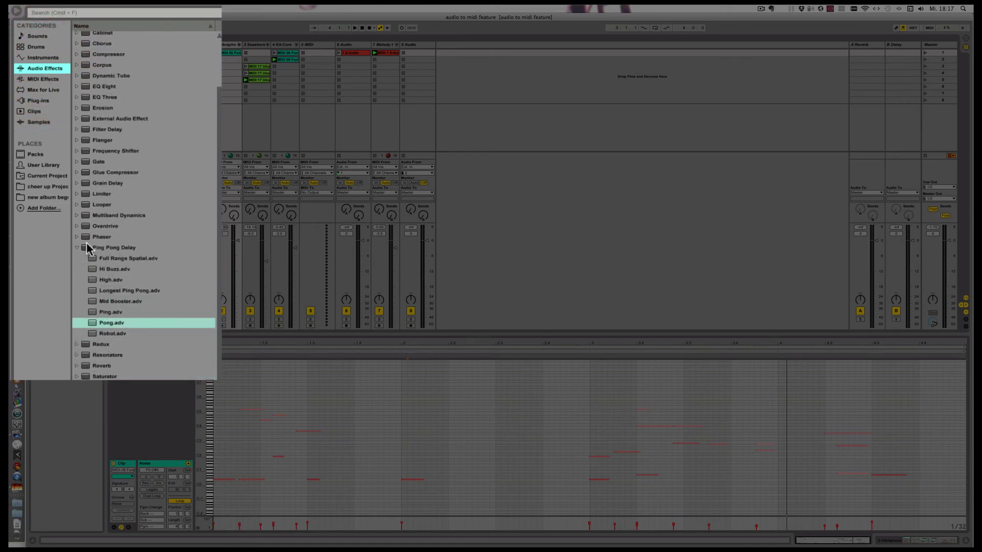
pyautogui.click(93, 324)
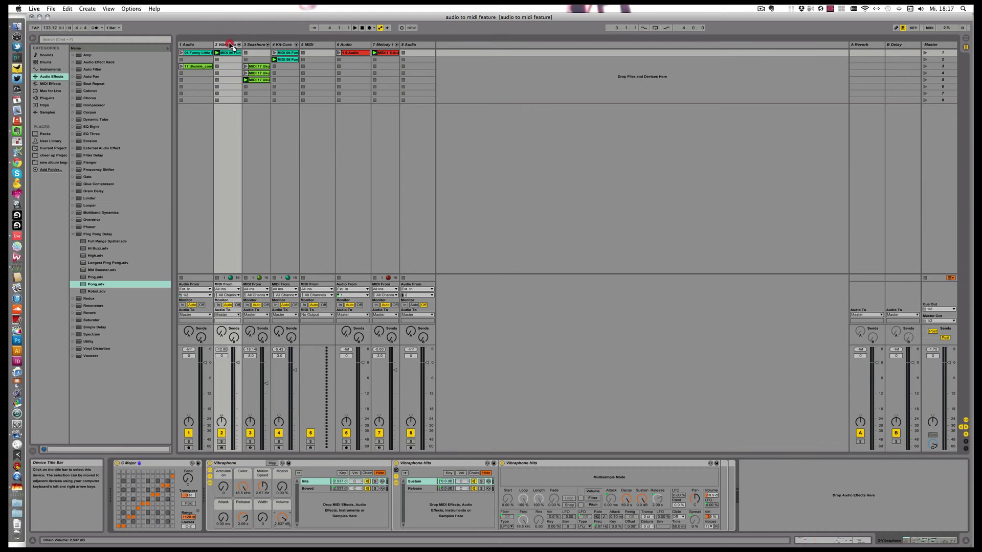
pyautogui.click(229, 45)
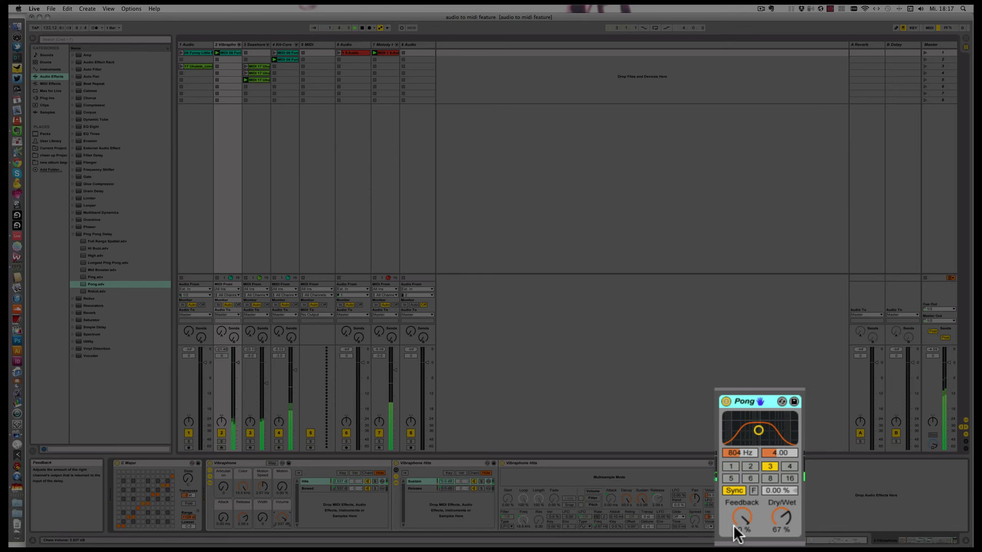
pyautogui.moveTo(734, 525)
pyautogui.mouseDown()
pyautogui.moveTo(775, 521)
pyautogui.moveTo(738, 517)
pyautogui.mouseUp()
pyautogui.moveTo(739, 522); pyautogui.dragTo(776, 529)
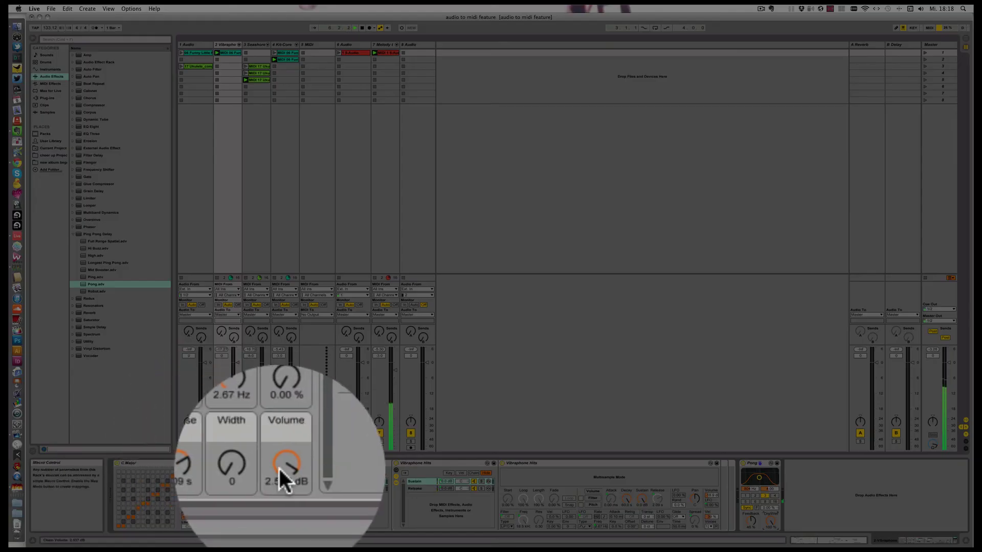
# Raise the Vibraphone Volume from 1.907 dB toward 6 dB, then stop playback.
pyautogui.moveTo(282, 518); pyautogui.dragTo(282, 500)
pyautogui.moveTo(278, 467); pyautogui.dragTo(279, 461)
pyautogui.moveTo(279, 466); pyautogui.dragTo(278, 460)
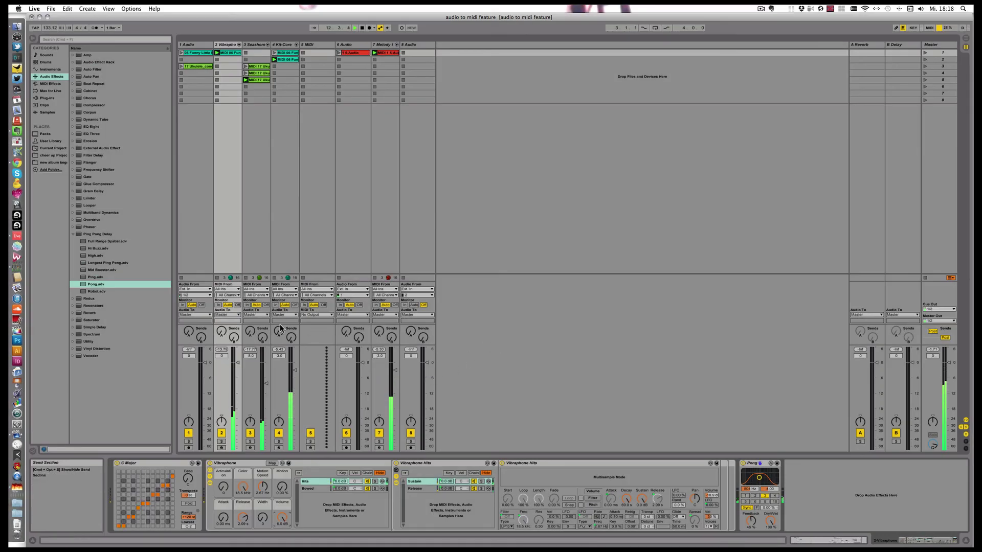
pyautogui.press('space')
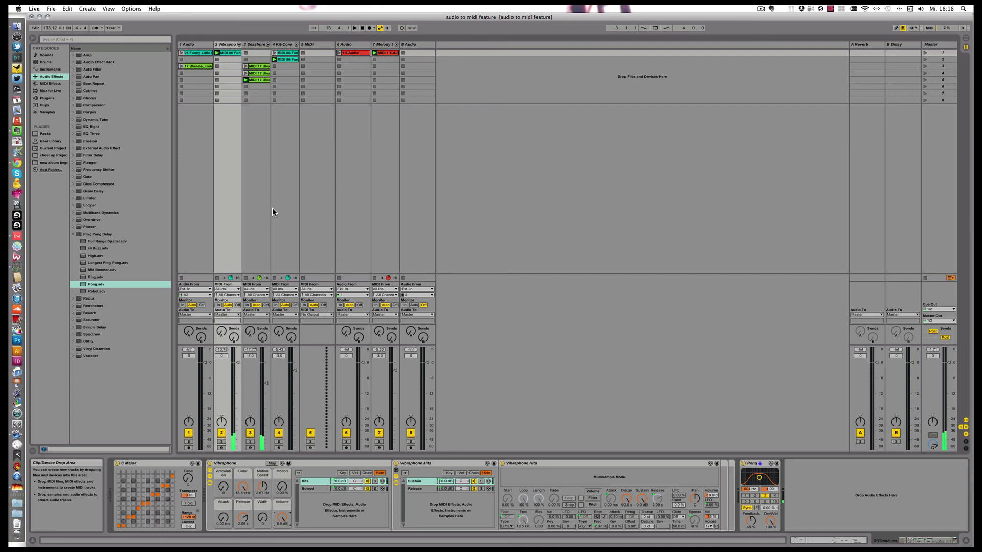